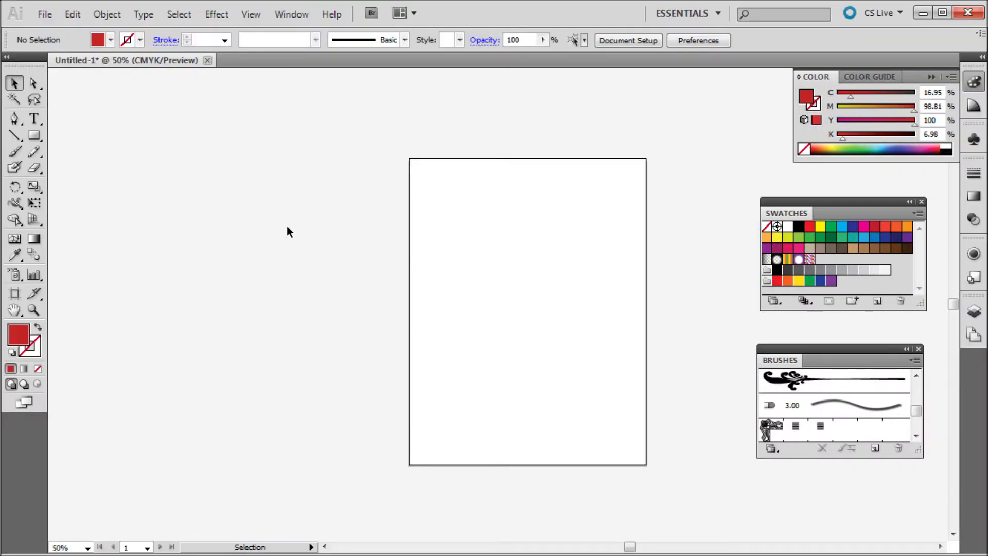
Zoom the blank artboard to 66.67% and select the Rectangle tool
{"action": "left_click_drag", "start_coordinate": [629, 546], "coordinate": [641, 547]}
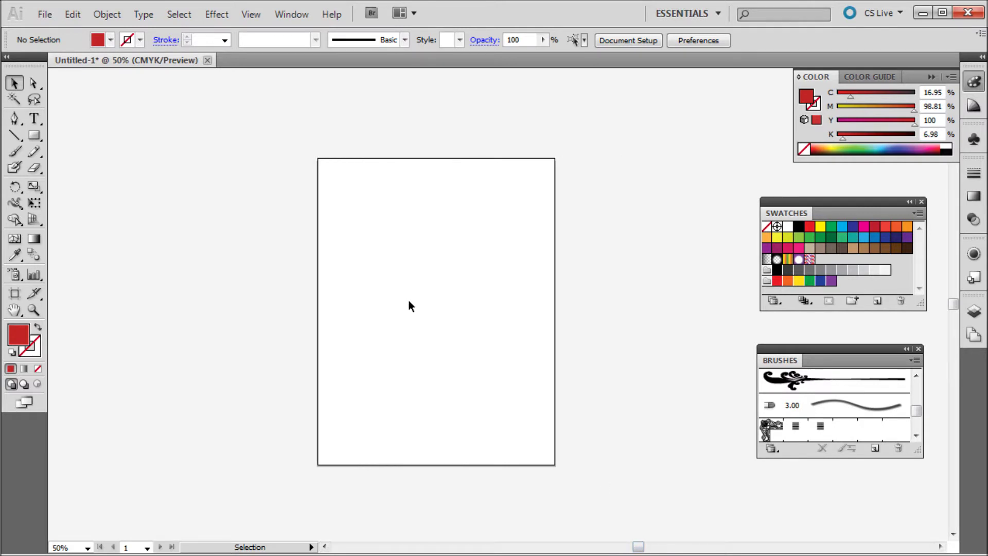
{"action": "scroll", "coordinate": [408, 298], "scroll_direction": "up", "scroll_amount": 1}
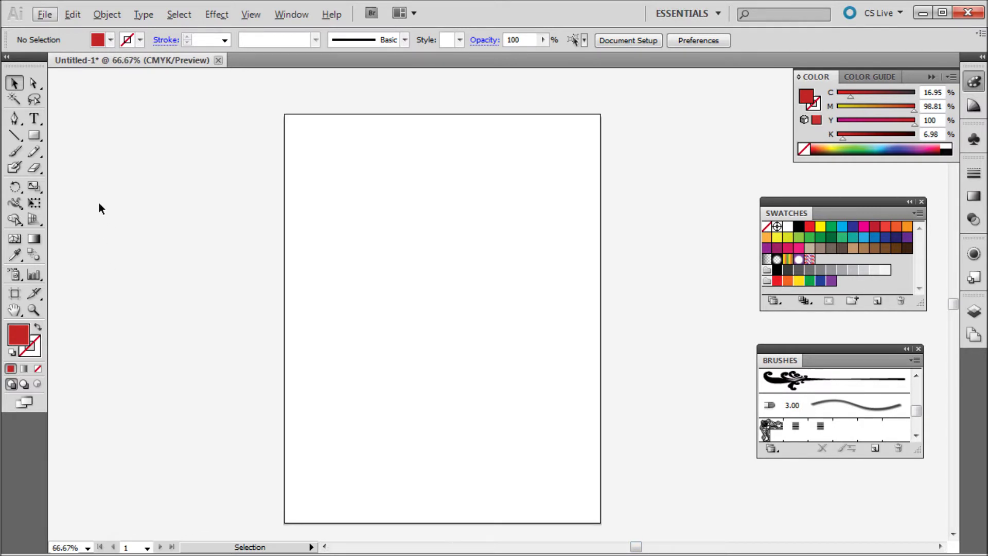
{"action": "left_click", "coordinate": [34, 135]}
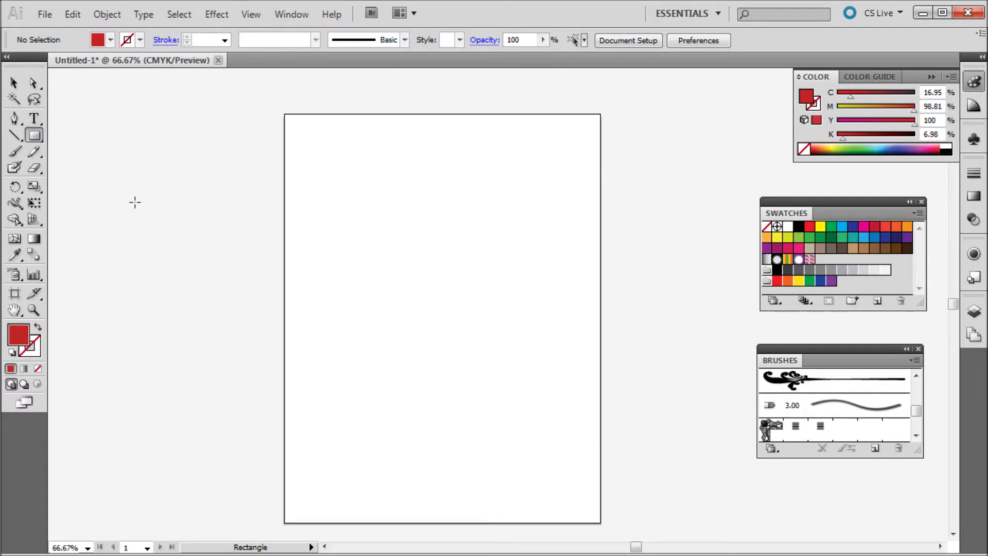
Draw three large and two tiny red squares on the artboard, then deselect them
{"action": "left_click_drag", "start_coordinate": [328, 217], "coordinate": [474, 305]}
{"action": "left_click_drag", "start_coordinate": [369, 323], "coordinate": [437, 390]}
{"action": "left_click_drag", "start_coordinate": [461, 339], "coordinate": [474, 350]}
{"action": "left_click_drag", "start_coordinate": [344, 297], "coordinate": [358, 310]}
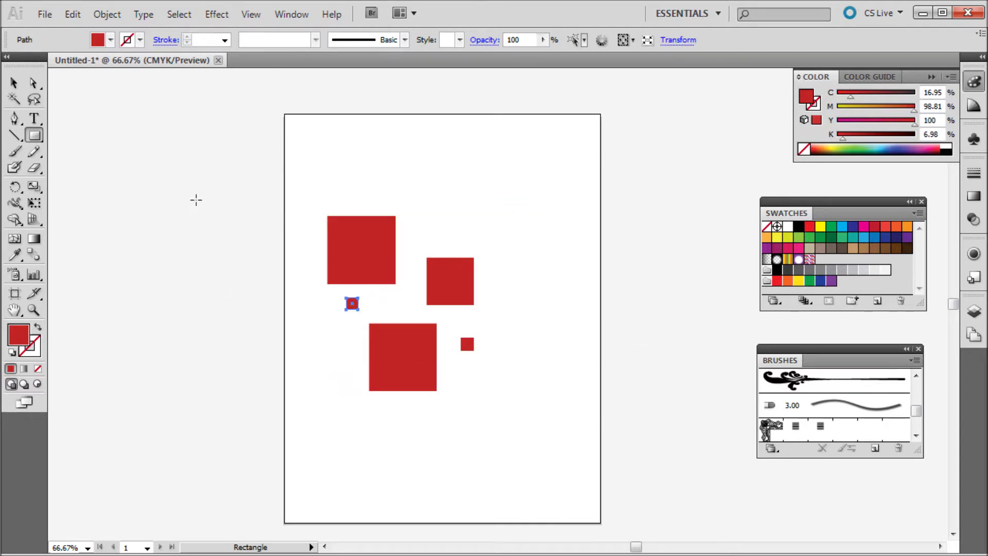
{"action": "left_click", "coordinate": [14, 82]}
{"action": "left_click", "coordinate": [605, 276]}
{"action": "left_click_drag", "start_coordinate": [788, 203], "coordinate": [783, 203]}
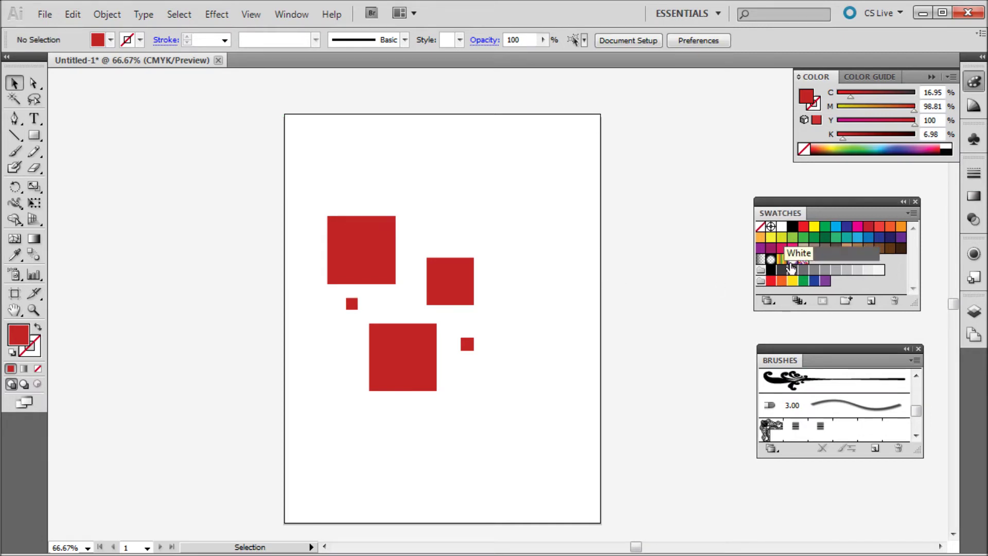
Rearrange the Brushes and Swatches panels and move the Color panel out of the way
{"action": "left_click_drag", "start_coordinate": [817, 346], "coordinate": [814, 341]}
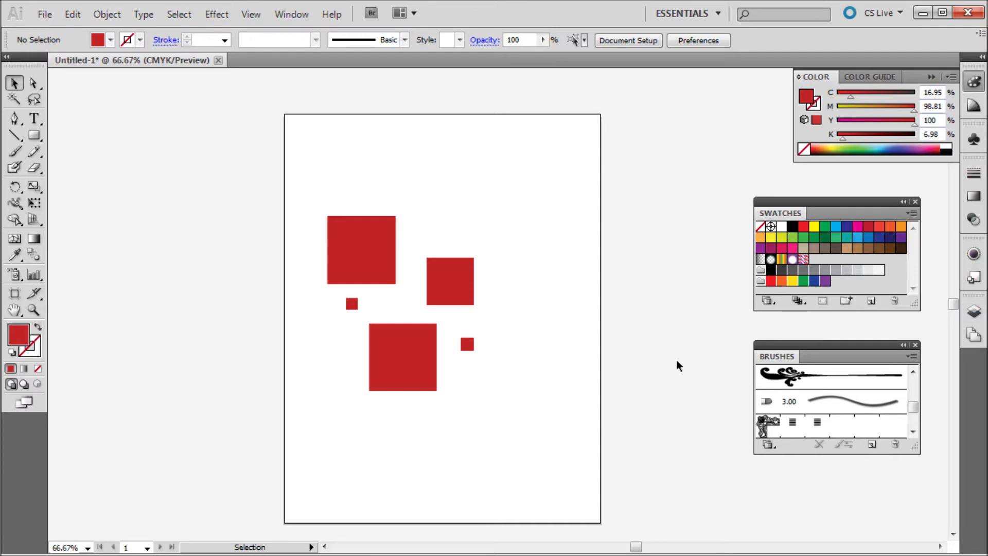
{"action": "left_click", "coordinate": [298, 13]}
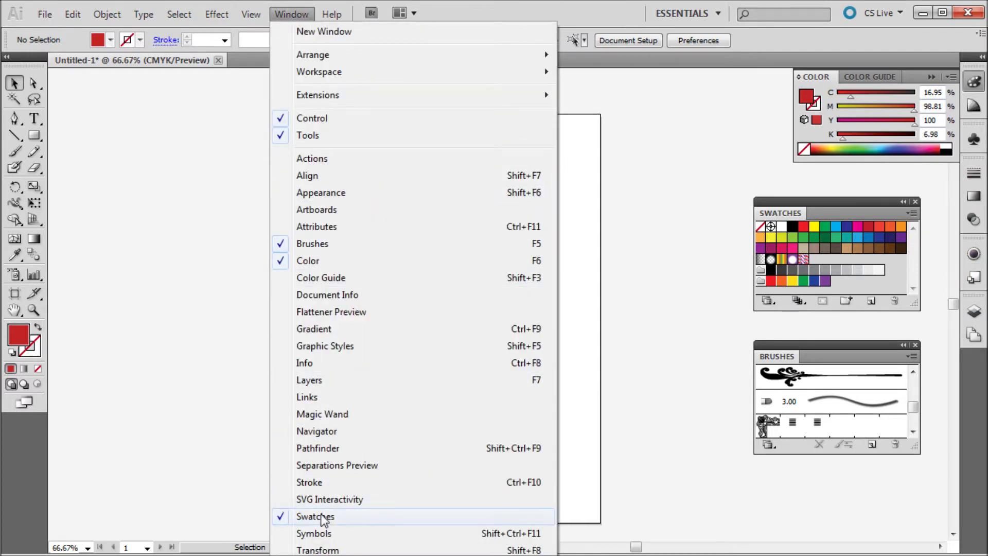
{"action": "left_click", "coordinate": [675, 211]}
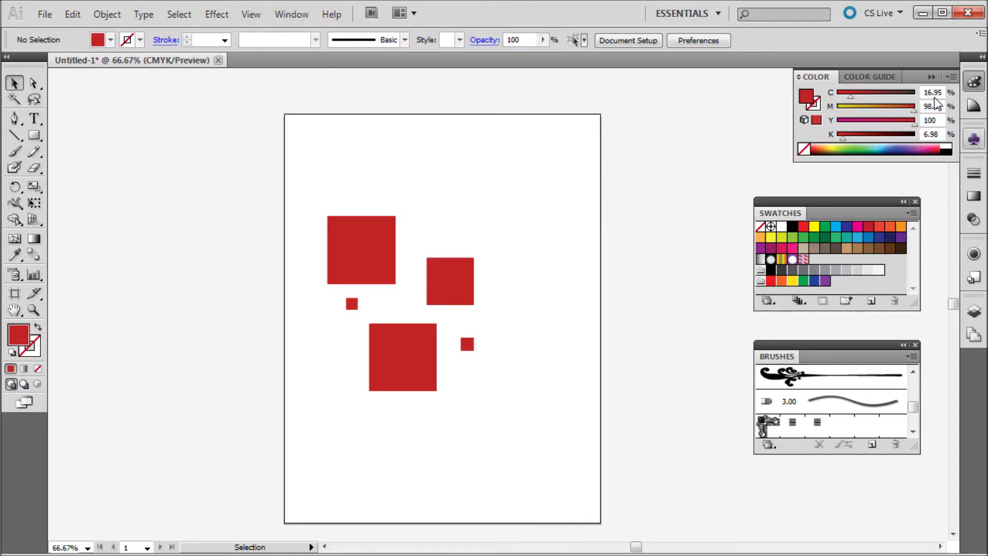
{"action": "mouse_move", "coordinate": [826, 76]}
{"action": "left_mouse_down"}
{"action": "mouse_move", "coordinate": [774, 79]}
{"action": "mouse_move", "coordinate": [814, 77]}
{"action": "left_mouse_up"}
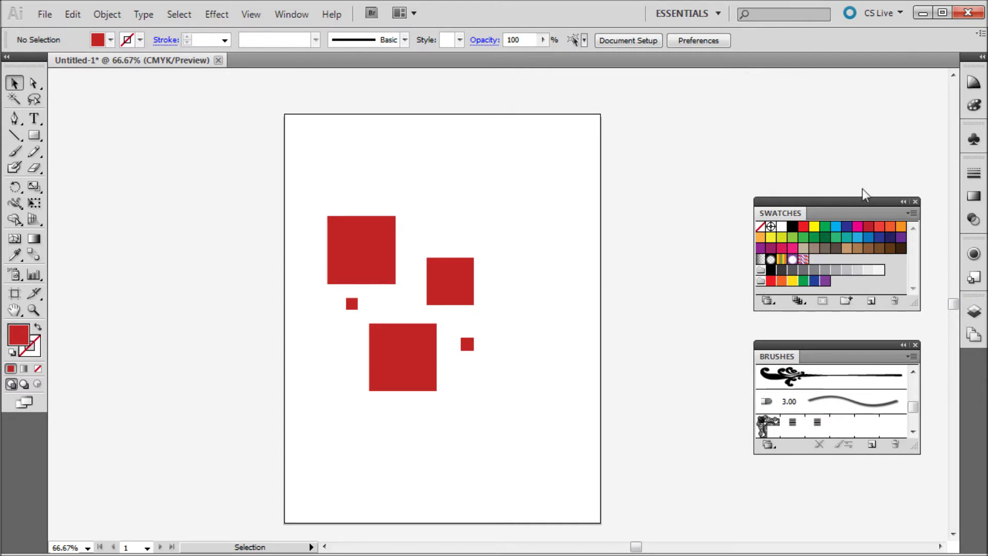
Marquee-select all five red squares together
{"action": "left_click", "coordinate": [369, 273]}
{"action": "left_click_drag", "start_coordinate": [291, 167], "coordinate": [533, 414]}
{"action": "left_click", "coordinate": [517, 255]}
{"action": "left_click_drag", "start_coordinate": [292, 173], "coordinate": [520, 450]}
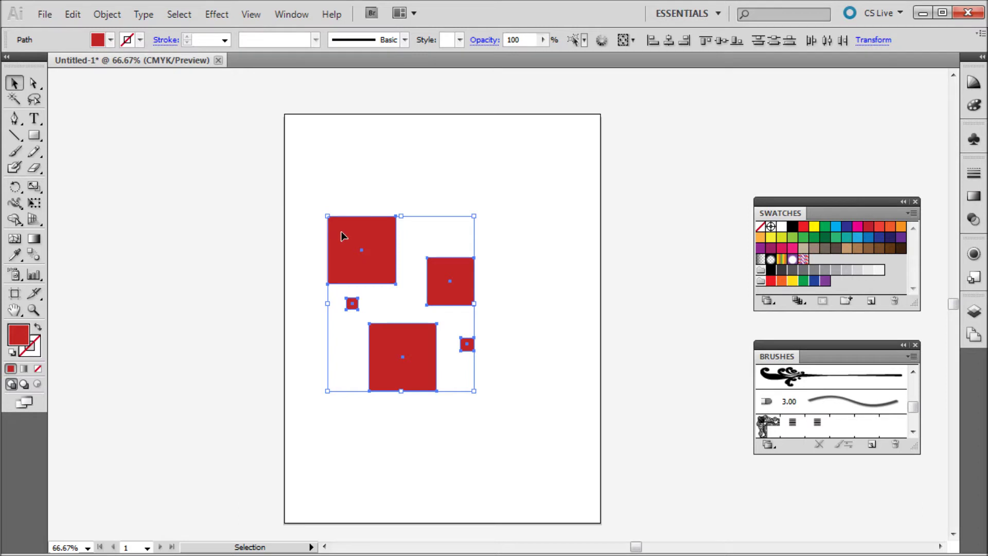
Drag the five selected red squares into the Brushes panel and choose Scatter Brush as the type
{"action": "left_click_drag", "start_coordinate": [342, 232], "coordinate": [820, 260]}
{"action": "mouse_move", "coordinate": [341, 232]}
{"action": "left_mouse_down"}
{"action": "mouse_move", "coordinate": [512, 363]}
{"action": "mouse_move", "coordinate": [824, 437]}
{"action": "mouse_move", "coordinate": [814, 391]}
{"action": "mouse_move", "coordinate": [774, 422]}
{"action": "mouse_move", "coordinate": [774, 391]}
{"action": "mouse_move", "coordinate": [760, 417]}
{"action": "mouse_move", "coordinate": [761, 403]}
{"action": "left_mouse_up"}
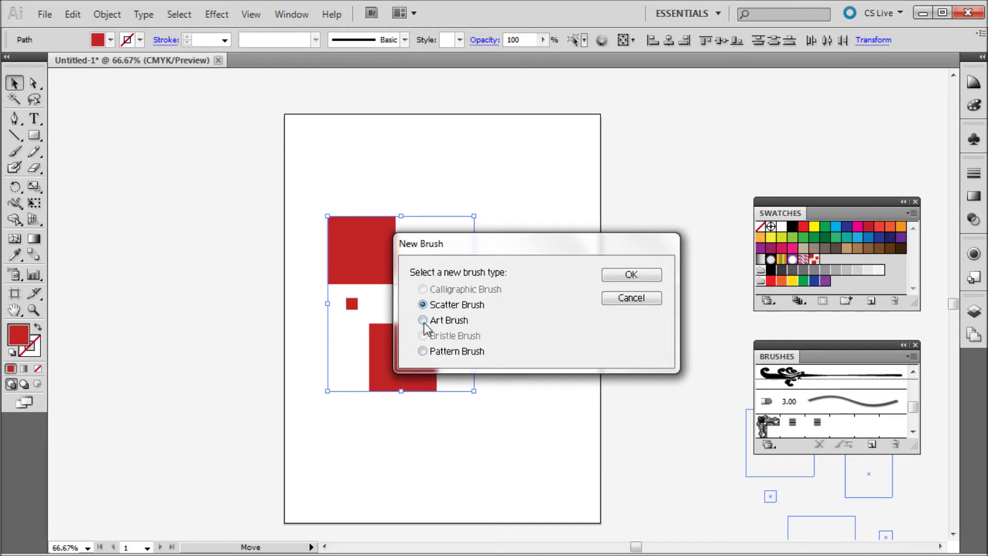
Accept the default 100% size and spacing to create Scatter Brush 1 from the squares
{"action": "left_click", "coordinate": [631, 276]}
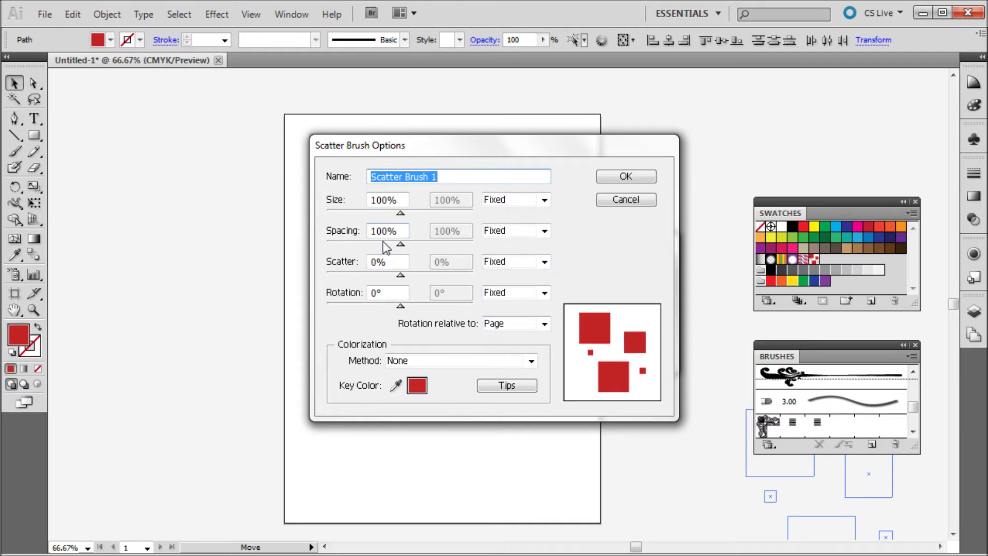
{"action": "left_click", "coordinate": [607, 177]}
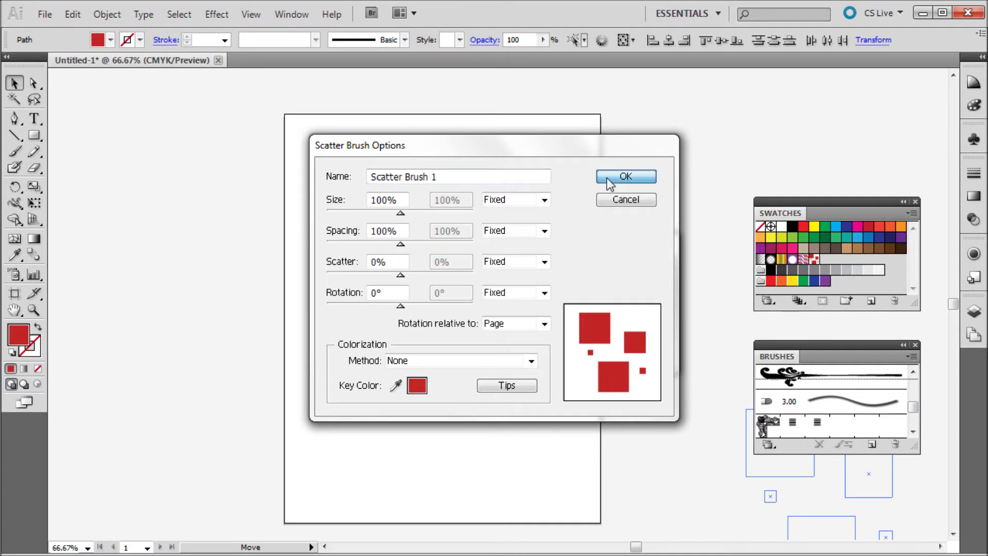
{"action": "mouse_move", "coordinate": [912, 407]}
{"action": "left_mouse_down"}
{"action": "mouse_move", "coordinate": [917, 422]}
{"action": "mouse_move", "coordinate": [915, 387]}
{"action": "left_mouse_up"}
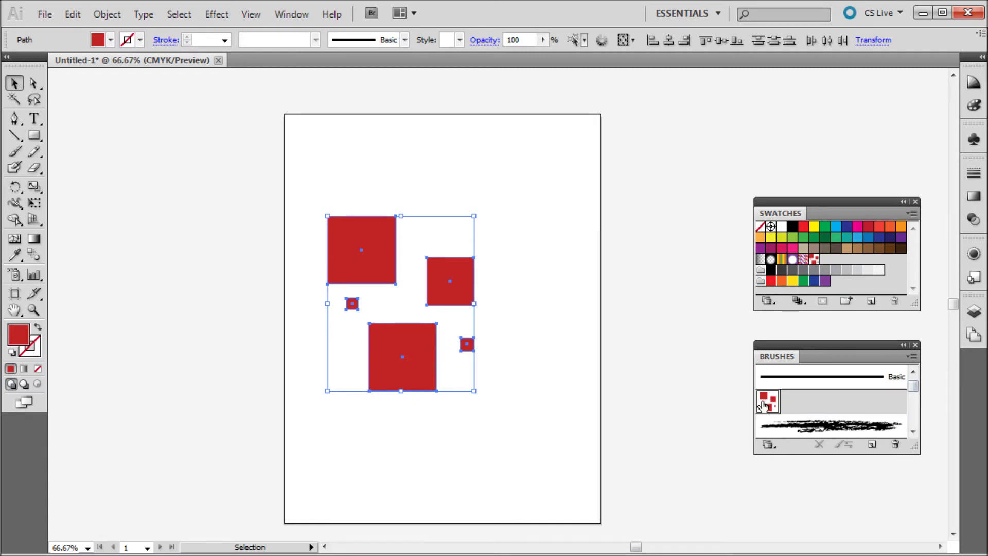
Delete the five red squares and set the fill colour to light grey
{"action": "mouse_move", "coordinate": [766, 399]}
{"action": "left_mouse_down"}
{"action": "mouse_move", "coordinate": [254, 214]}
{"action": "mouse_move", "coordinate": [306, 162]}
{"action": "mouse_move", "coordinate": [364, 260]}
{"action": "left_mouse_up"}
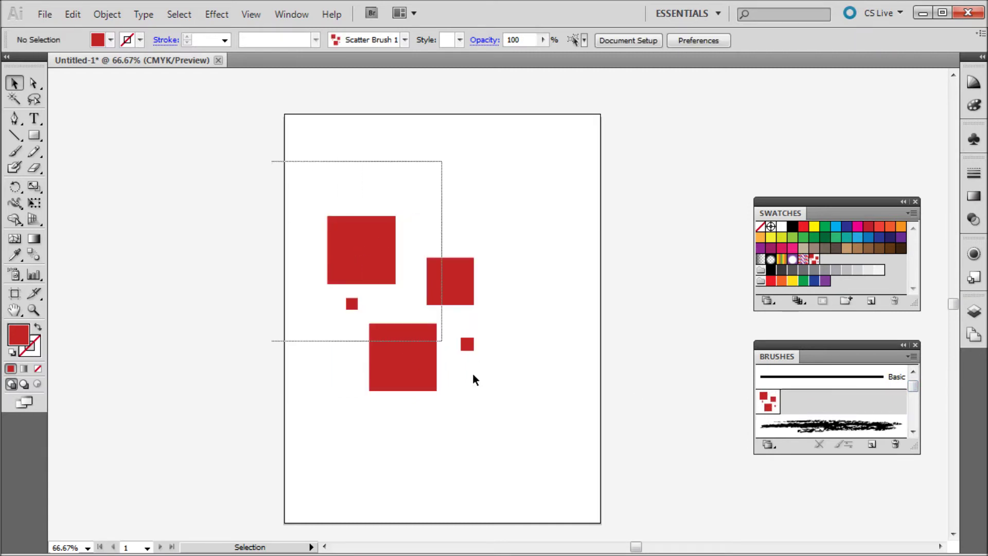
{"action": "key", "text": "Delete"}
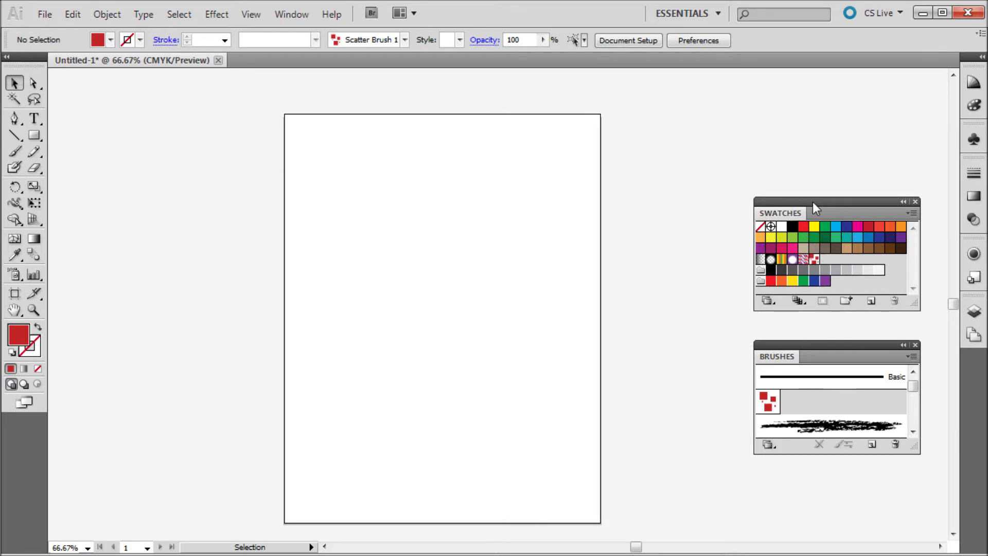
{"action": "left_click", "coordinate": [19, 335]}
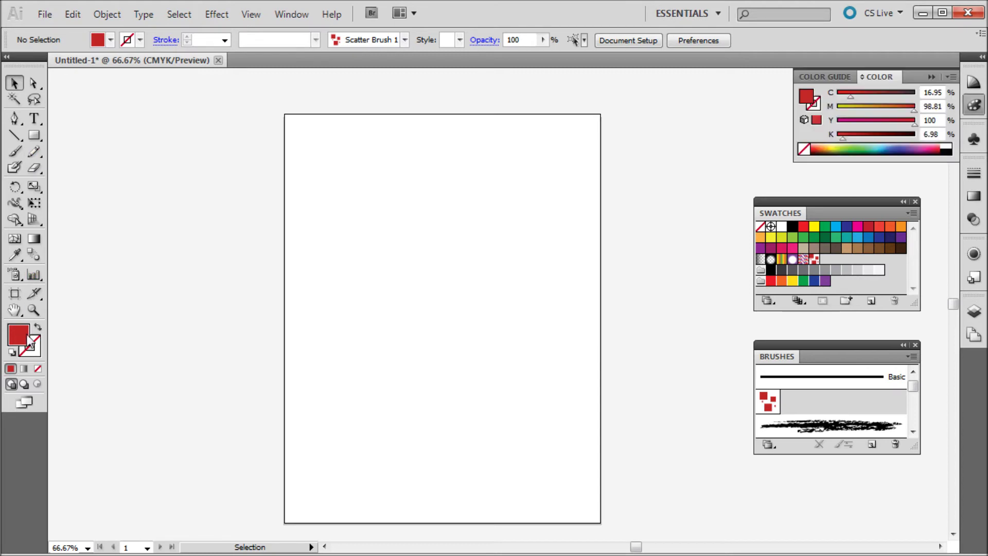
{"action": "double_click", "coordinate": [23, 336]}
{"action": "left_click_drag", "start_coordinate": [298, 234], "coordinate": [286, 209]}
{"action": "left_click", "coordinate": [649, 194]}
Draw a large light-grey rectangle across the middle of the artboard
{"action": "key", "text": "m"}
{"action": "left_click_drag", "start_coordinate": [308, 195], "coordinate": [573, 458]}
{"action": "left_click", "coordinate": [14, 82]}
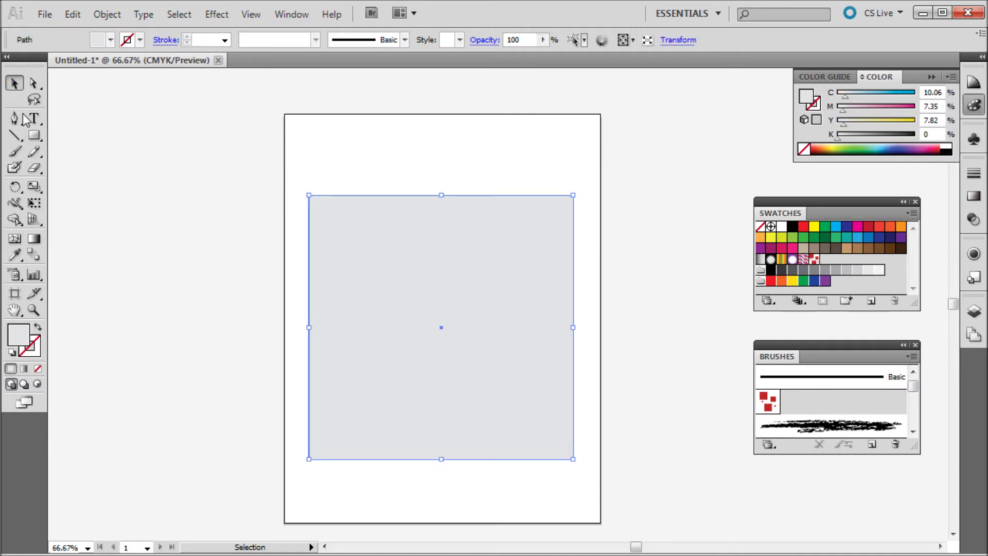
Move the rectangle higher and fill it with the red-squares pattern swatch
{"action": "left_click_drag", "start_coordinate": [418, 397], "coordinate": [415, 370]}
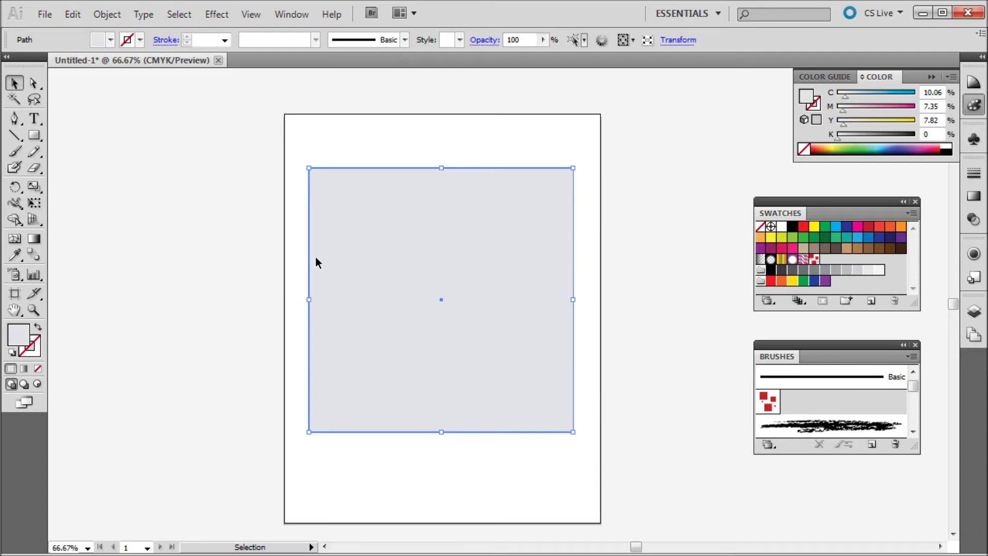
{"action": "left_click", "coordinate": [231, 283]}
{"action": "left_click", "coordinate": [416, 283]}
{"action": "left_click", "coordinate": [813, 260]}
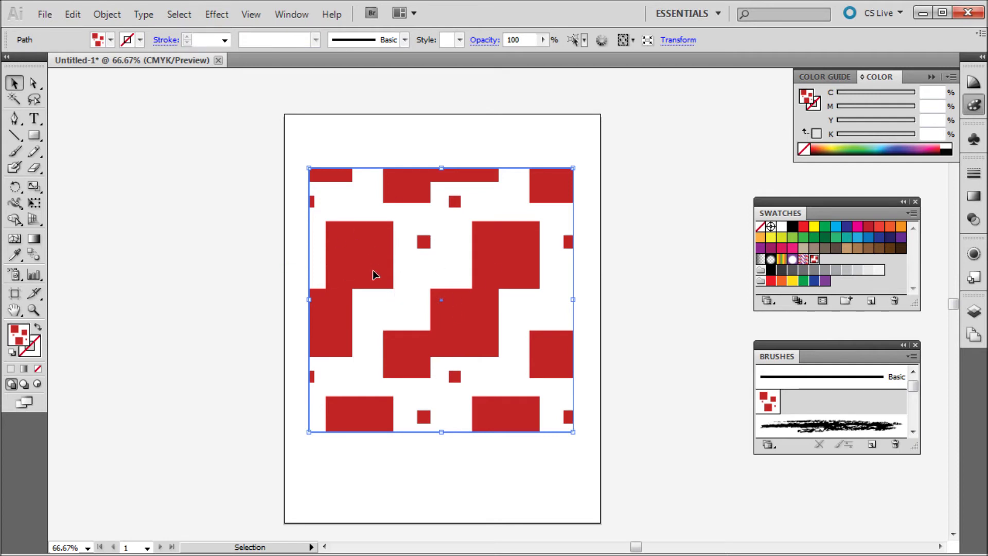
{"action": "left_click_drag", "start_coordinate": [308, 167], "coordinate": [308, 167]}
Shrink the red pattern inside the rectangle into a dense tiling with the Scale tool
{"action": "left_click", "coordinate": [107, 14]}
{"action": "mouse_move", "coordinate": [121, 31]}
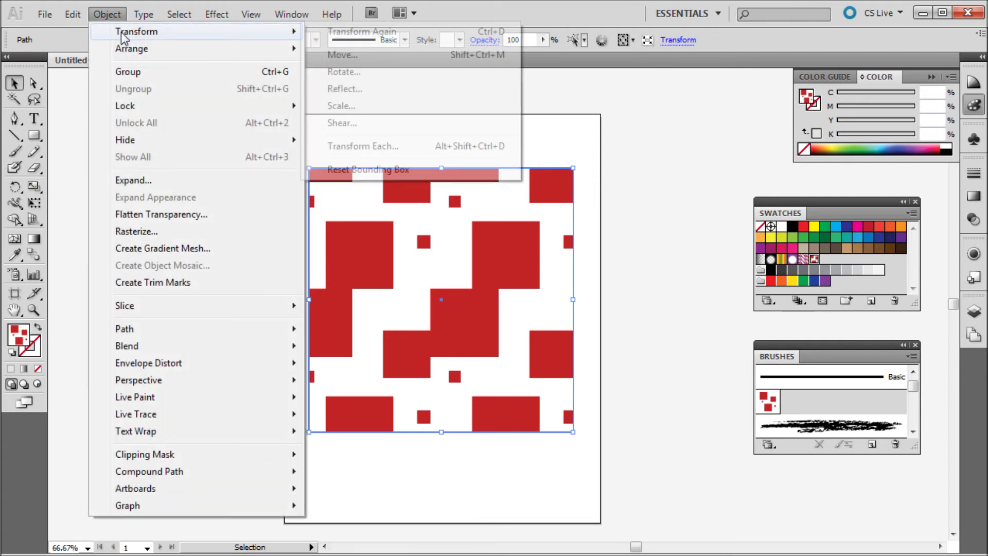
{"action": "left_click", "coordinate": [358, 107]}
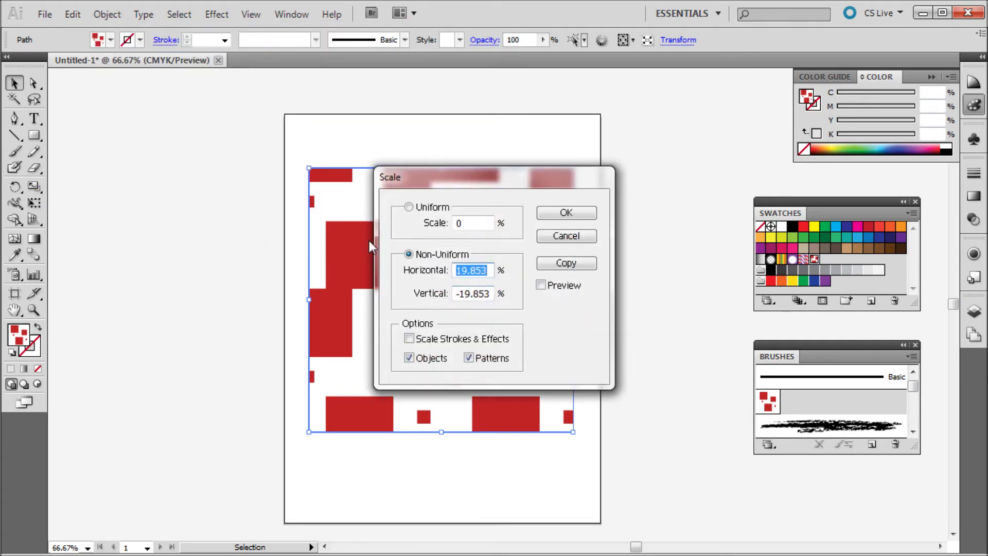
{"action": "left_click", "coordinate": [565, 234]}
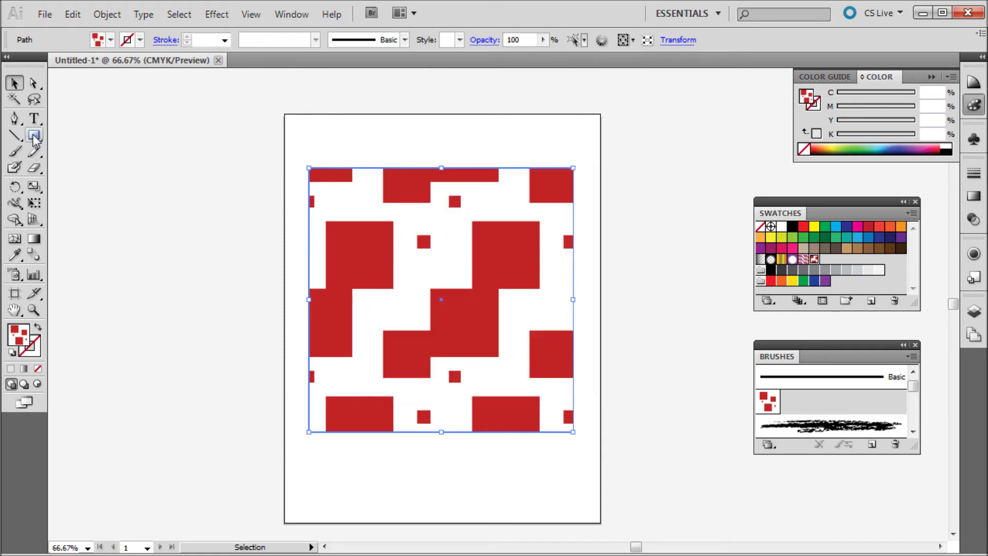
{"action": "left_click", "coordinate": [34, 186]}
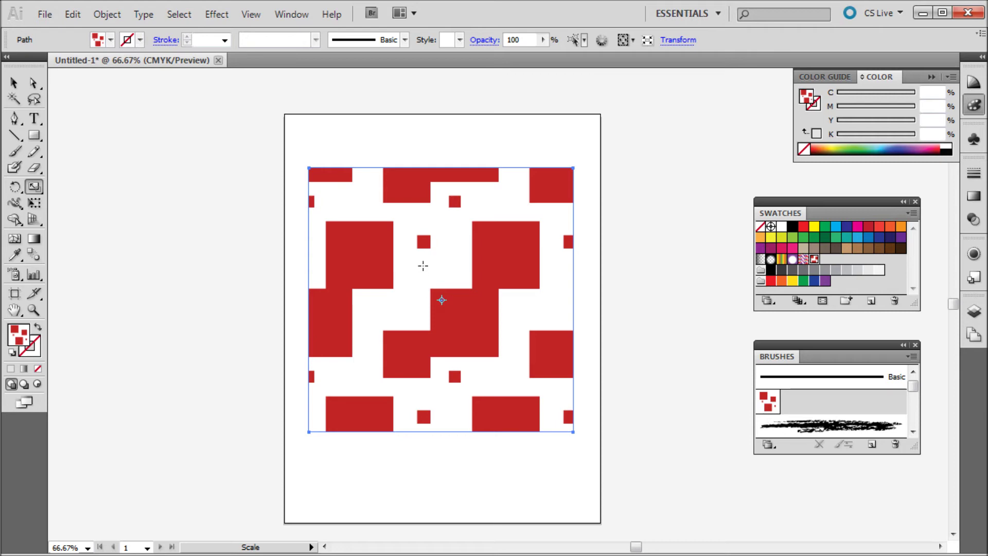
{"action": "left_click_drag", "start_coordinate": [483, 248], "coordinate": [453, 292]}
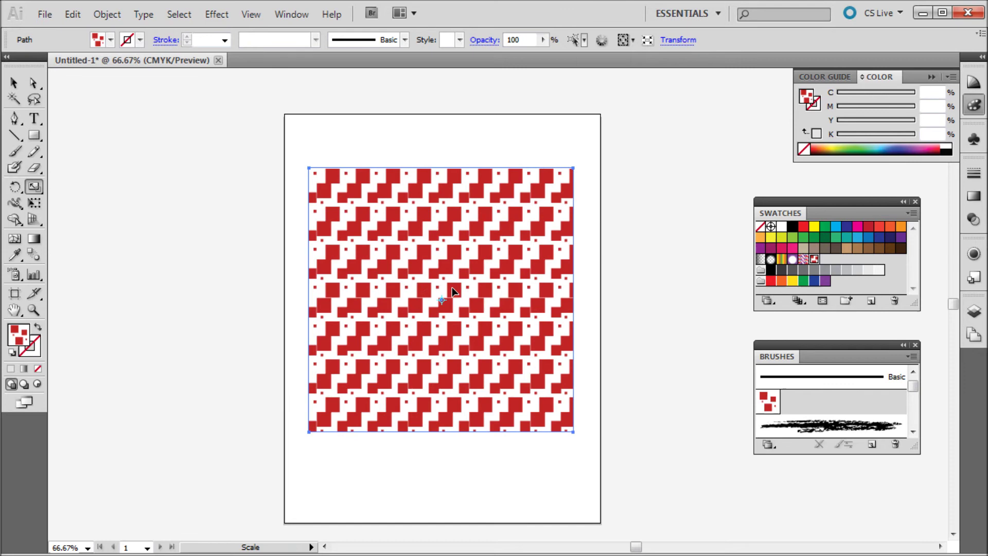
Select the patterned rectangle and delete it, leaving the artboard empty
{"action": "left_click", "coordinate": [14, 82]}
{"action": "left_click_drag", "start_coordinate": [284, 122], "coordinate": [666, 486]}
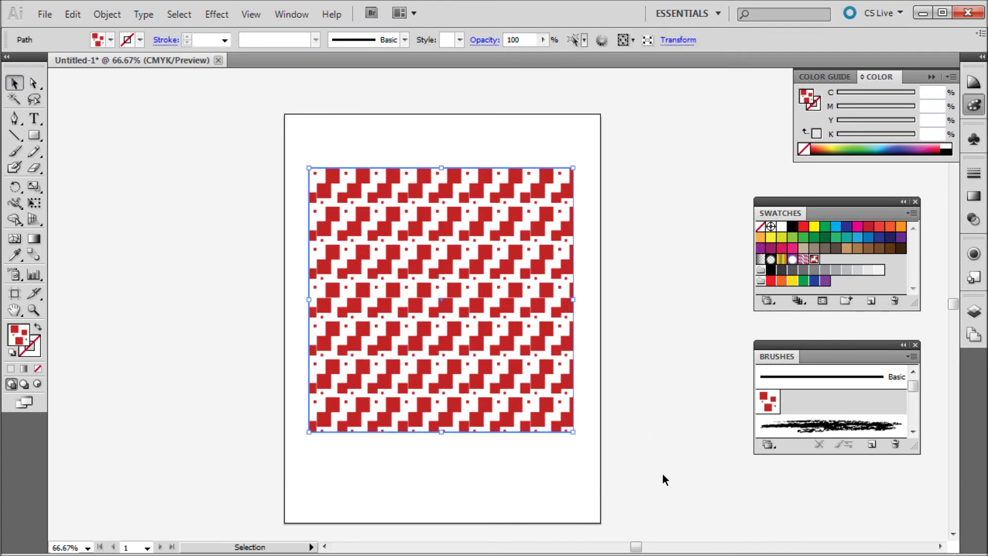
{"action": "key", "text": "Delete"}
Make Scatter Brush 1 the current brush and pick the Paintbrush tool
{"action": "left_click", "coordinate": [765, 406]}
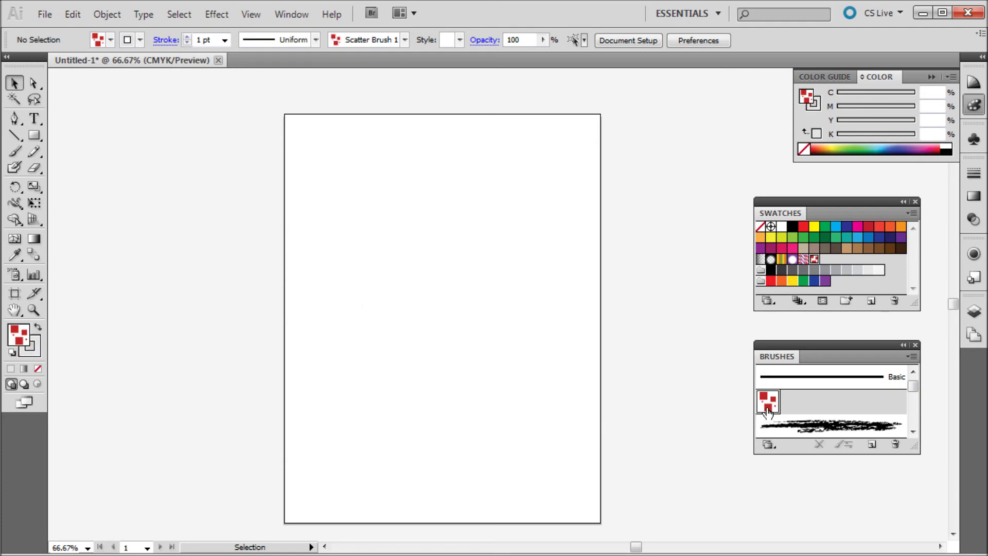
{"action": "left_click_drag", "start_coordinate": [777, 345], "coordinate": [774, 332]}
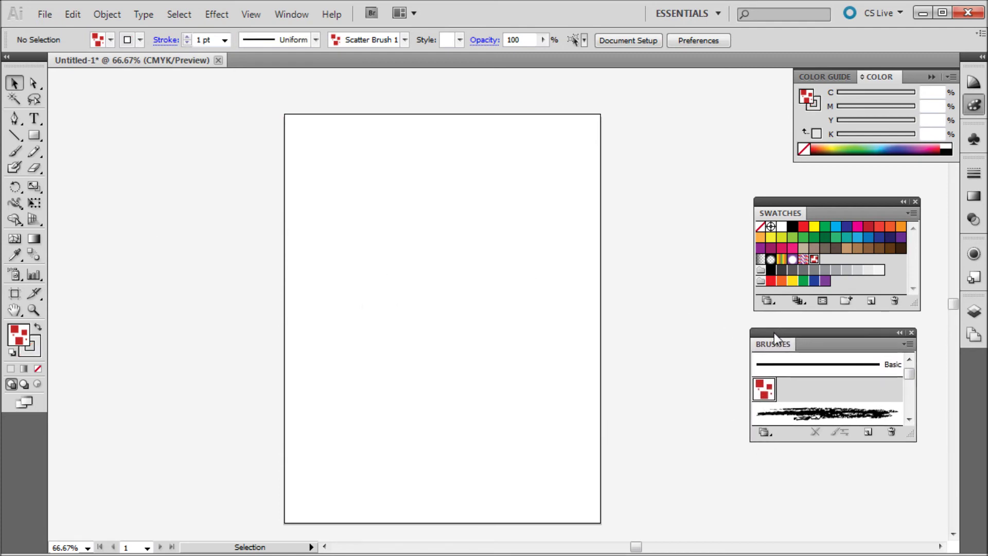
{"action": "left_click", "coordinate": [806, 410]}
{"action": "left_click", "coordinate": [767, 392]}
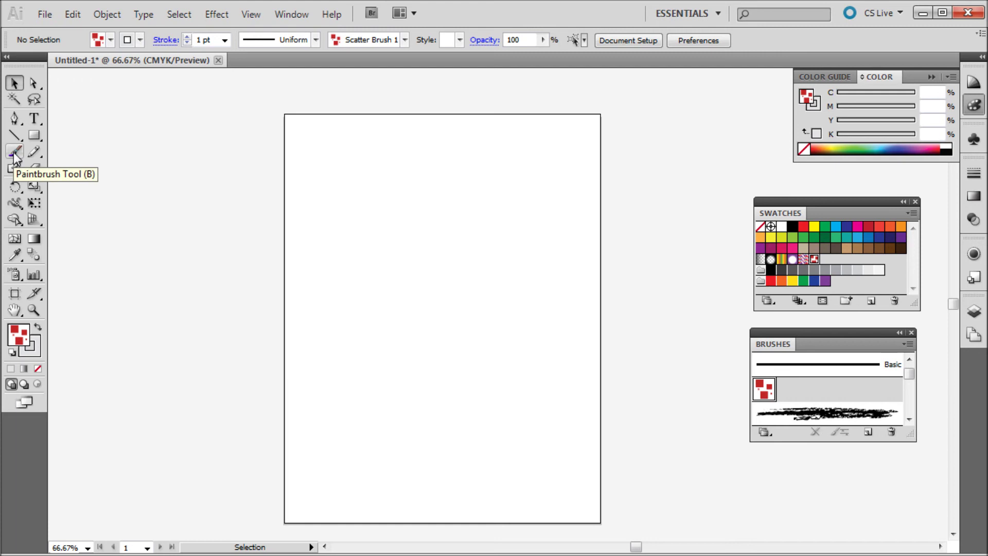
{"action": "left_click", "coordinate": [14, 153]}
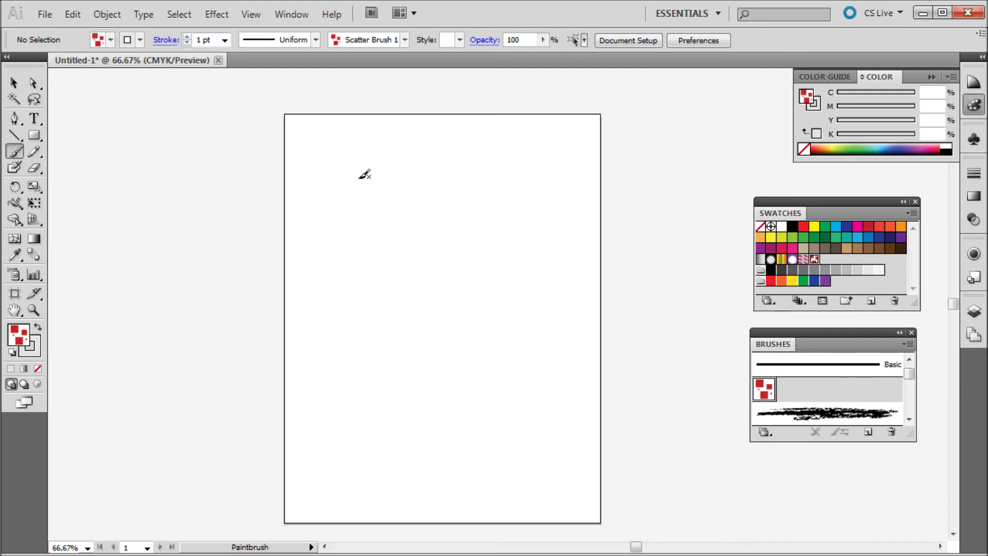
Paint trial scatter strokes, undo them, then paint one red-squares stroke across the artboard's top
{"action": "mouse_move", "coordinate": [363, 176]}
{"action": "left_mouse_down"}
{"action": "mouse_move", "coordinate": [350, 214]}
{"action": "mouse_move", "coordinate": [370, 255]}
{"action": "mouse_move", "coordinate": [430, 295]}
{"action": "mouse_move", "coordinate": [444, 366]}
{"action": "left_mouse_up"}
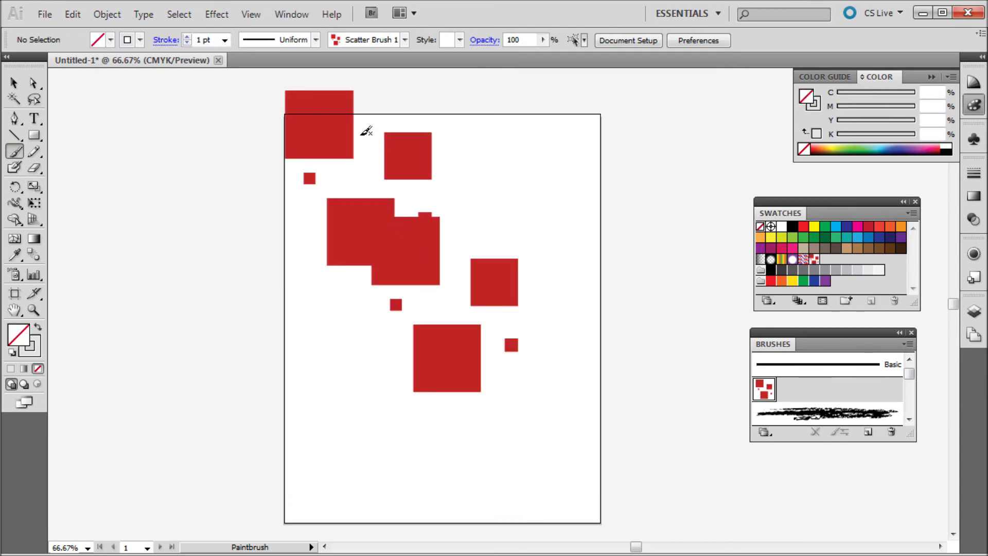
{"action": "left_click_drag", "start_coordinate": [273, 444], "coordinate": [484, 452]}
{"action": "mouse_move", "coordinate": [104, 194]}
{"action": "left_mouse_down"}
{"action": "mouse_move", "coordinate": [715, 260]}
{"action": "mouse_move", "coordinate": [304, 412]}
{"action": "mouse_move", "coordinate": [671, 525]}
{"action": "left_mouse_up"}
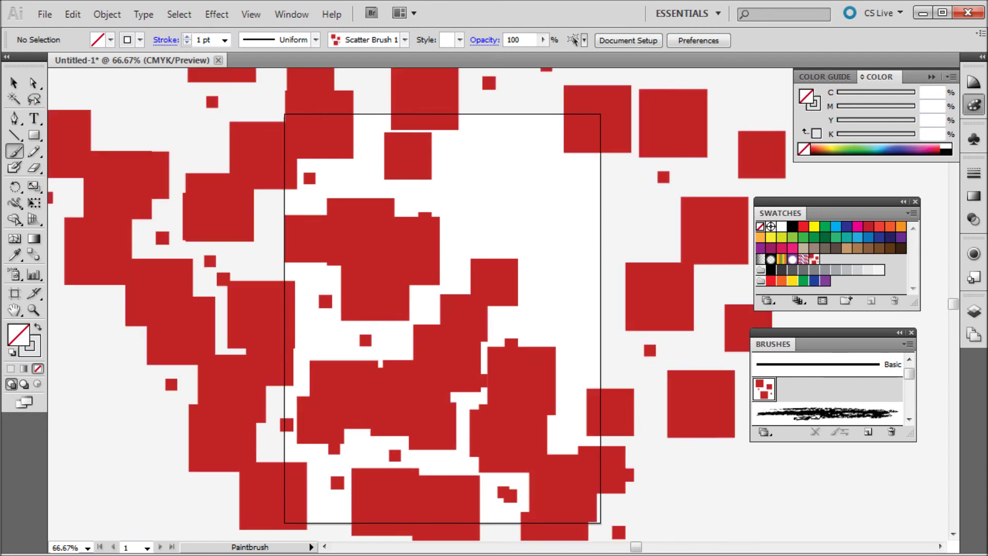
{"action": "key", "text": "ctrl+z"}
{"action": "key", "text": "ctrl+z"}
{"action": "key", "text": "ctrl+z"}
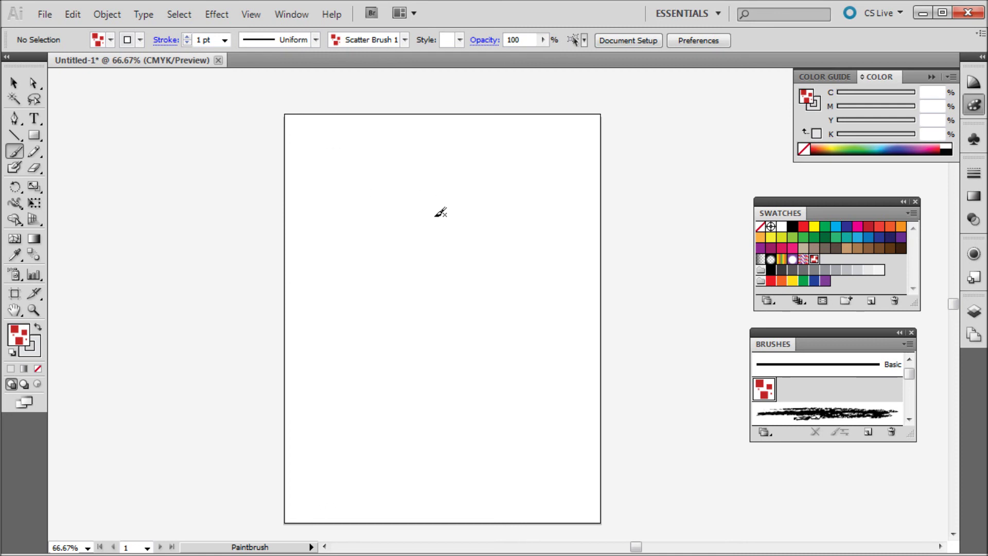
{"action": "mouse_move", "coordinate": [314, 135]}
{"action": "left_mouse_down"}
{"action": "mouse_move", "coordinate": [385, 161]}
{"action": "mouse_move", "coordinate": [500, 218]}
{"action": "left_mouse_up"}
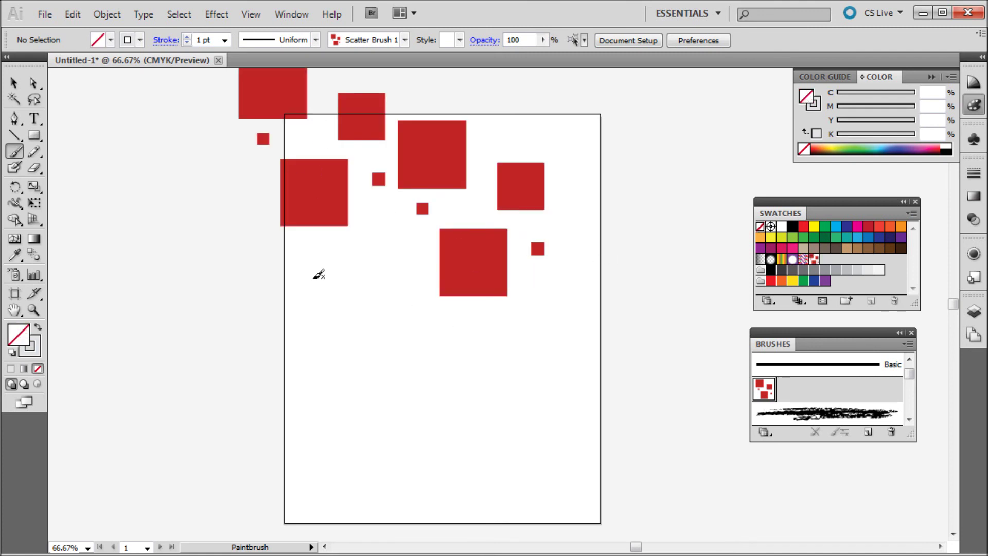